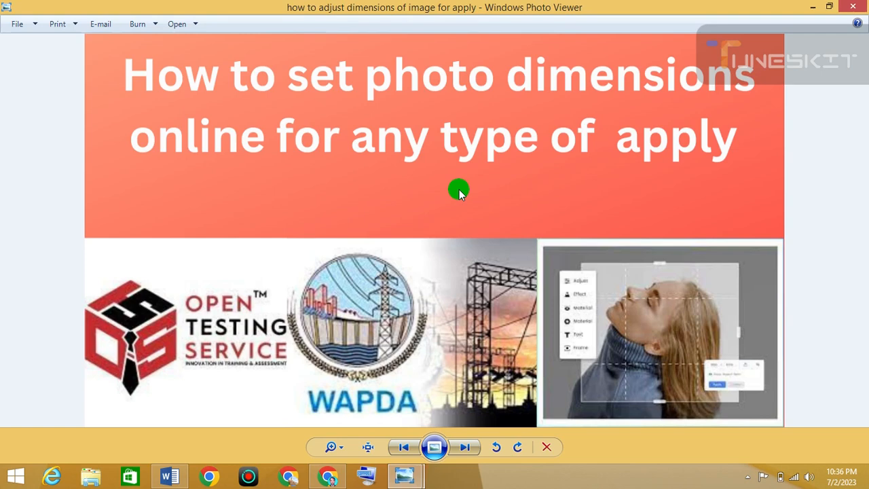
- Open the browser and search for the OTS website to reach ots.org.pk
left_click(338, 481)
left_click(347, 193)
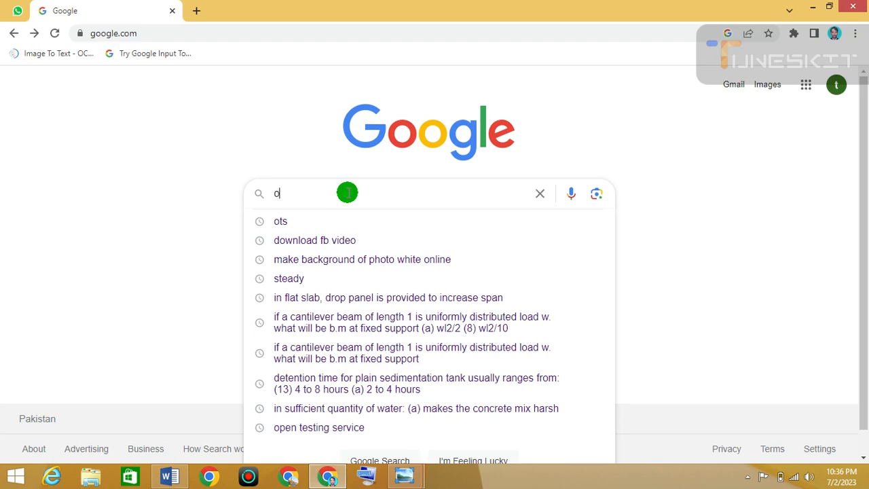
key("Return")
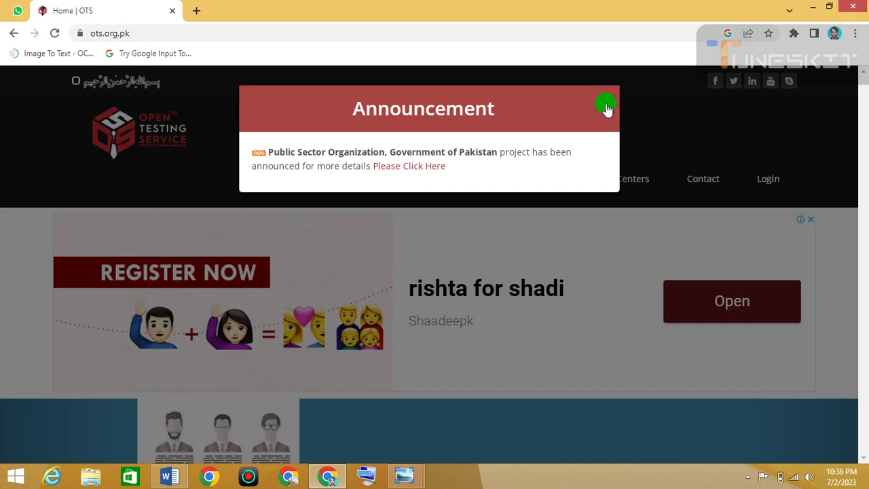
- Close the announcement, open the Projects page and view details of the Water & Power Development Authority (WAPDA) project
left_click(605, 105)
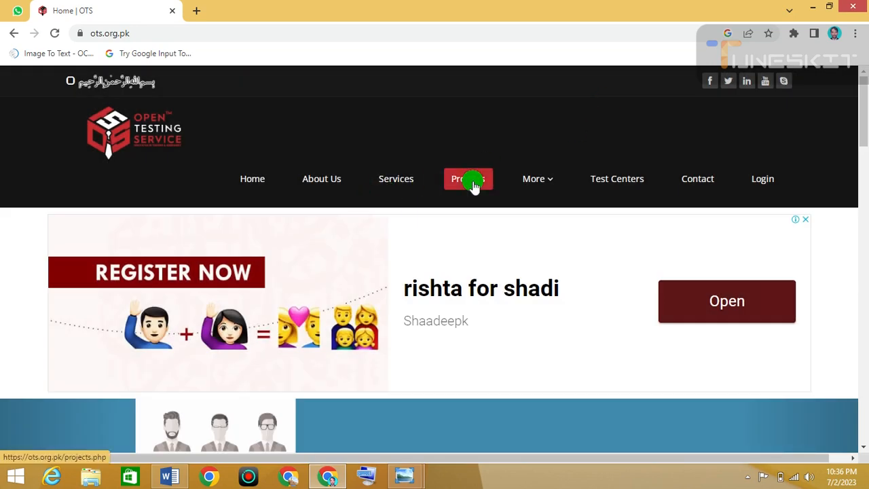
left_click(473, 184)
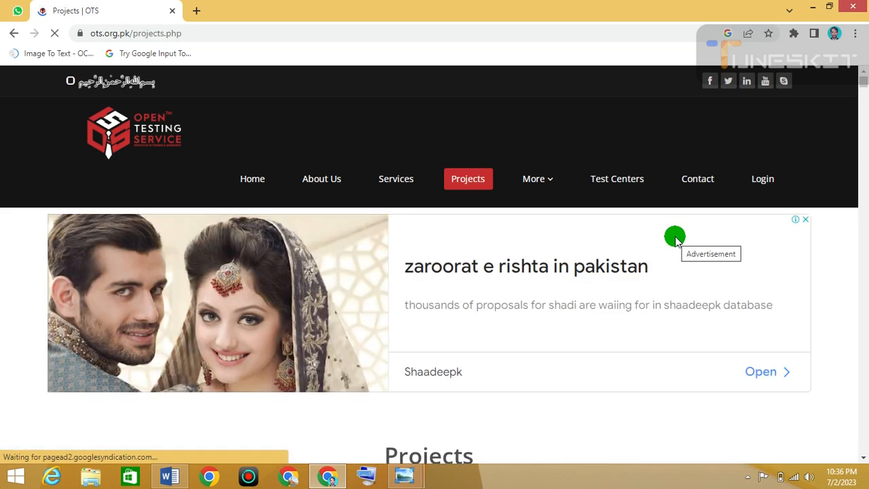
scroll(674, 237, "down", 2)
scroll(674, 237, "down", 8)
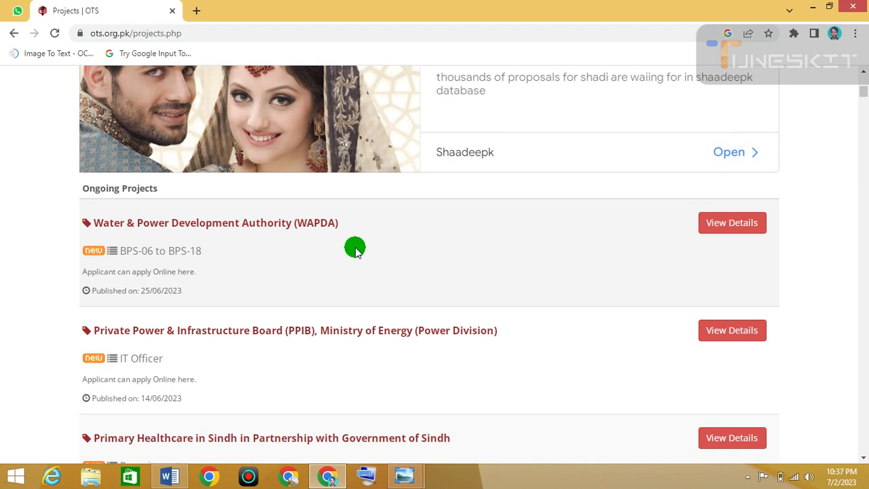
scroll(354, 250, "down", 1)
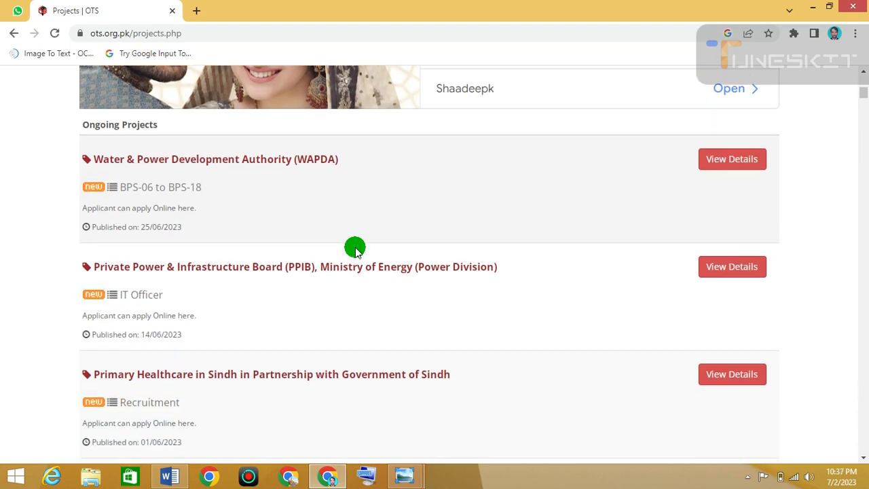
left_click(733, 163)
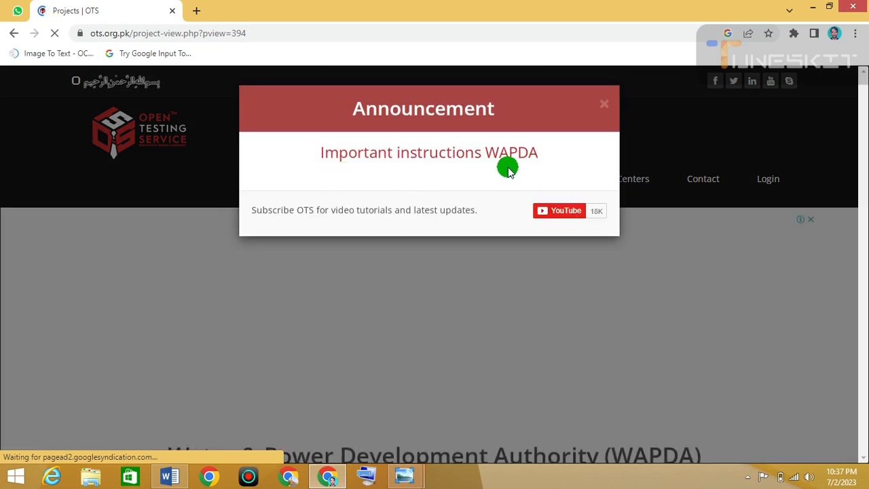
- Close the WAPDA announcement and open the Assistant Executive Engineer (Civil) (BPS-17) post from the category list
left_click(607, 103)
scroll(595, 291, "down", 1)
scroll(595, 292, "down", 3)
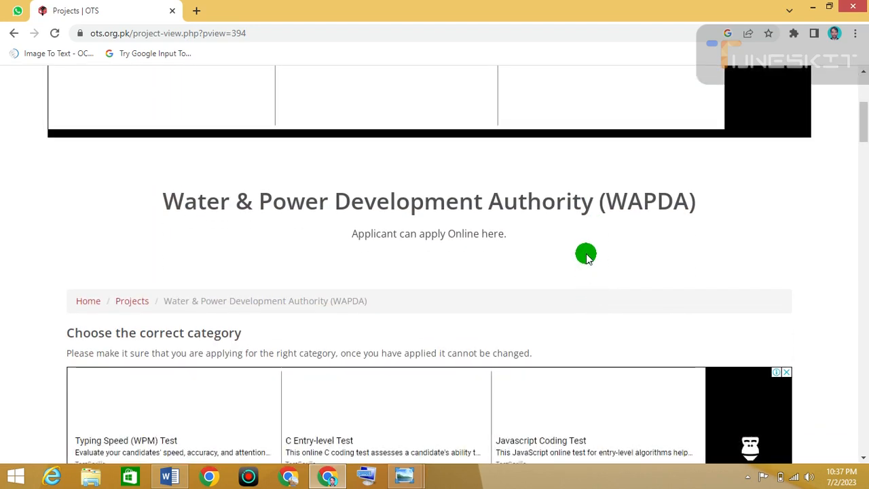
scroll(586, 257, "down", 1)
scroll(586, 257, "up", 5)
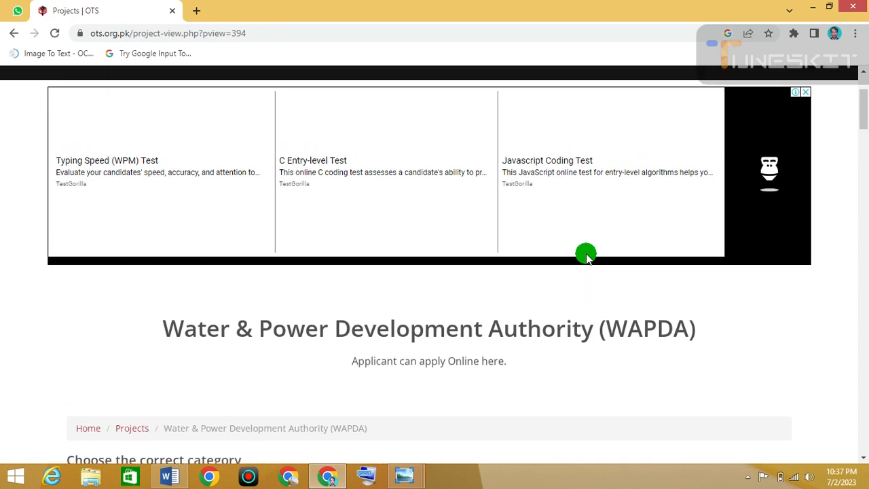
scroll(586, 257, "down", 8)
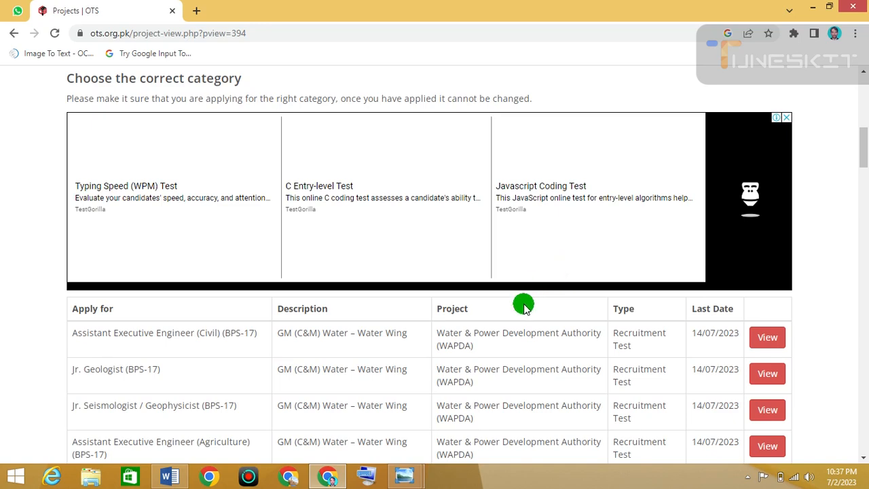
scroll(524, 306, "down", 1)
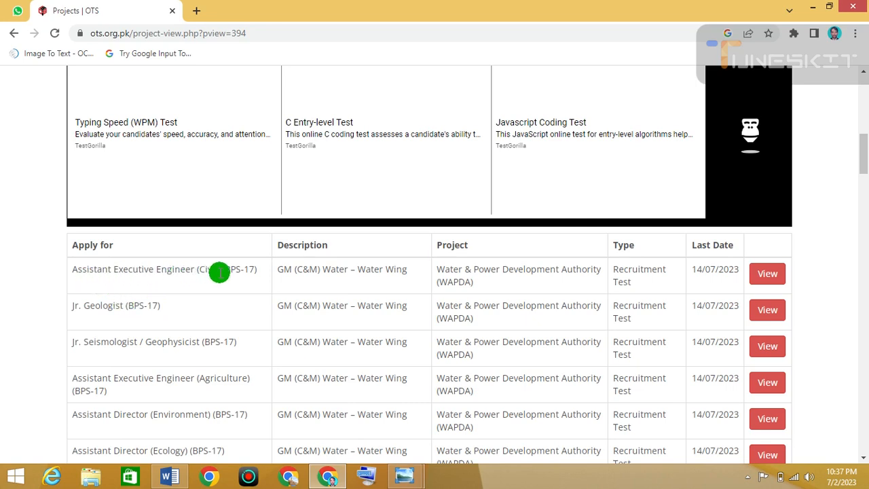
left_click(781, 276)
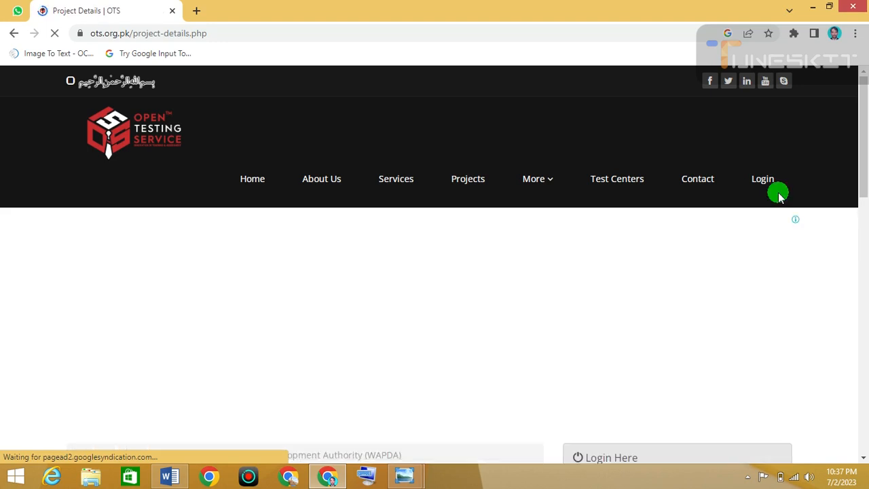
- Open the Registration Form for the Assistant Executive Engineer (Civil) post
scroll(682, 277, "down", 2)
scroll(647, 213, "down", 2)
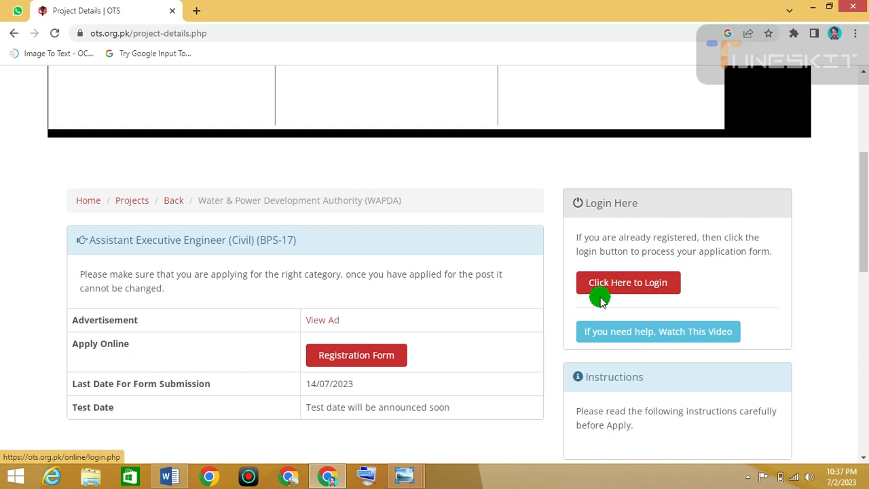
scroll(597, 295, "down", 1)
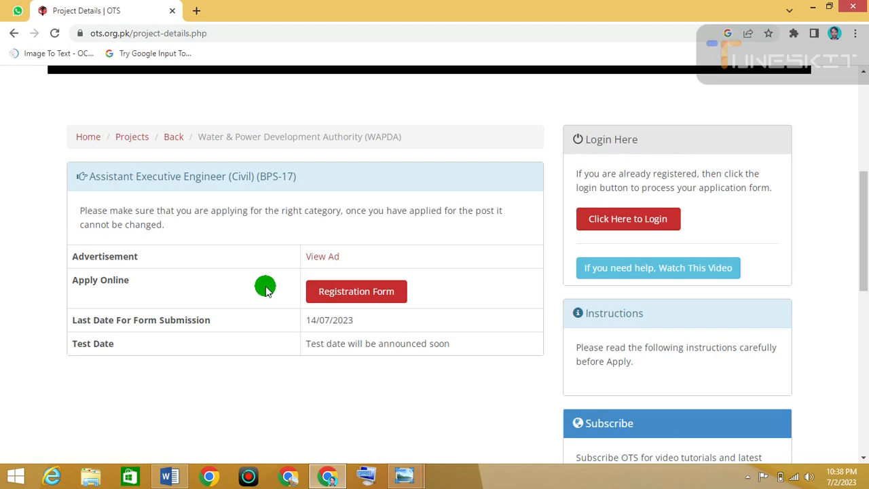
left_click(352, 297)
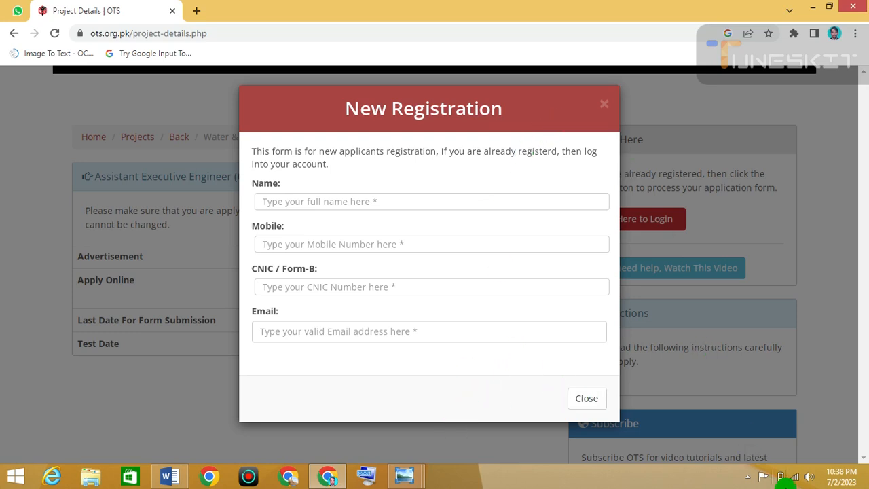
left_click(814, 7)
left_click(815, 6)
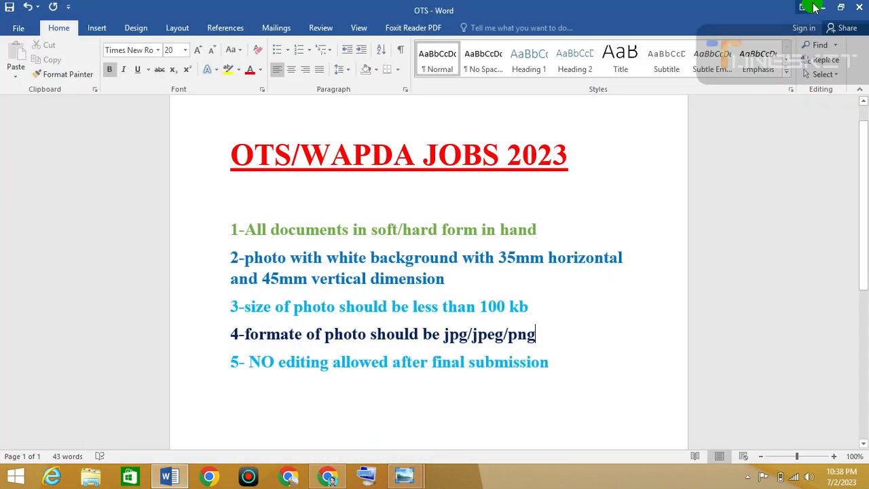
left_click(813, 6)
left_click(818, 9)
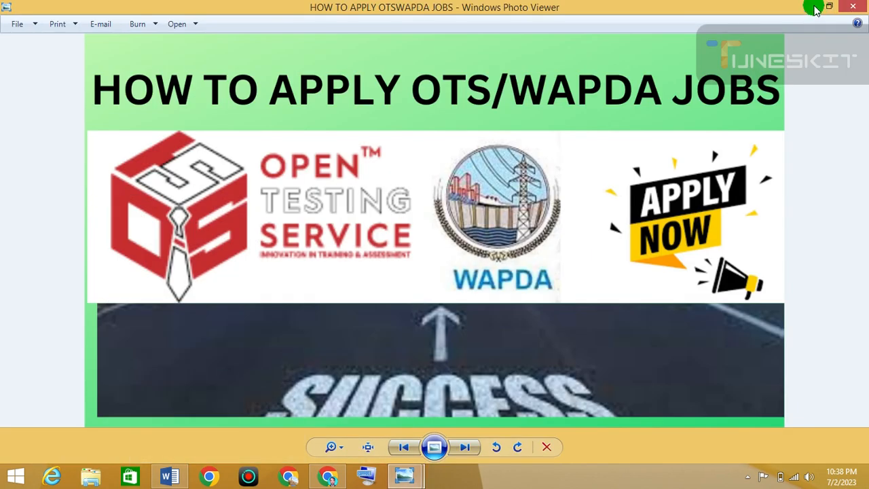
left_click(814, 6)
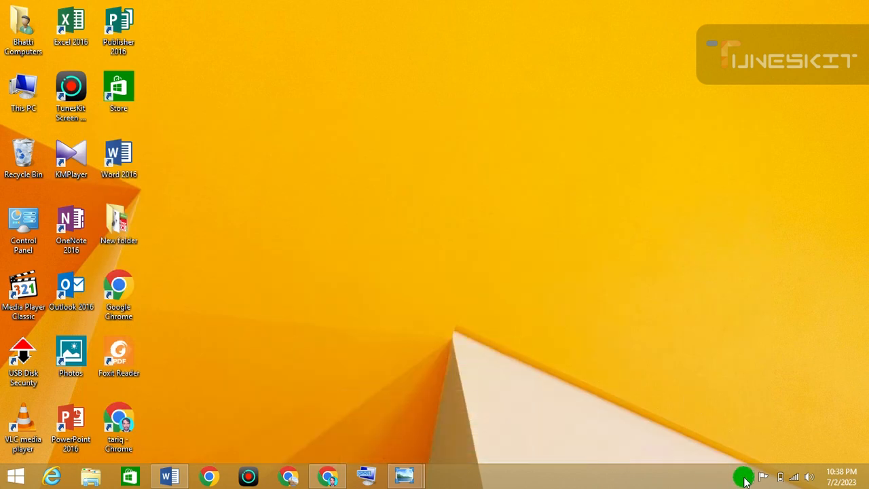
left_click(745, 478)
left_click(747, 411)
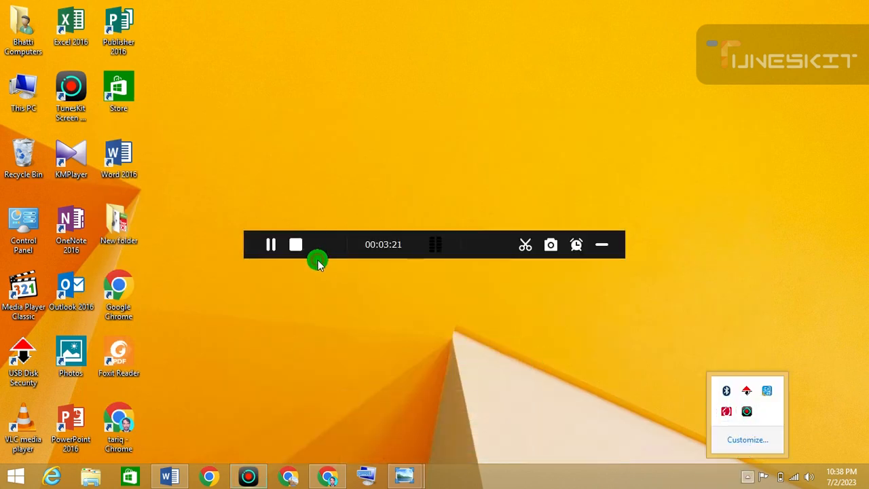
left_click(270, 245)
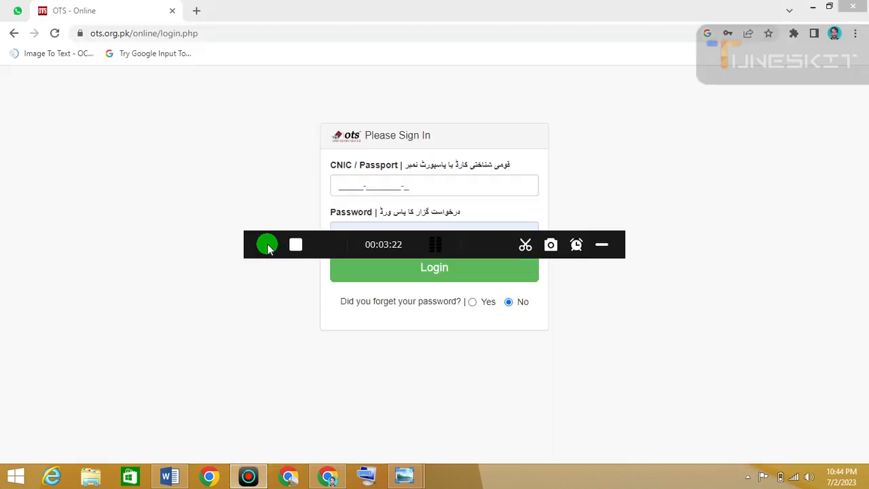
left_click(600, 244)
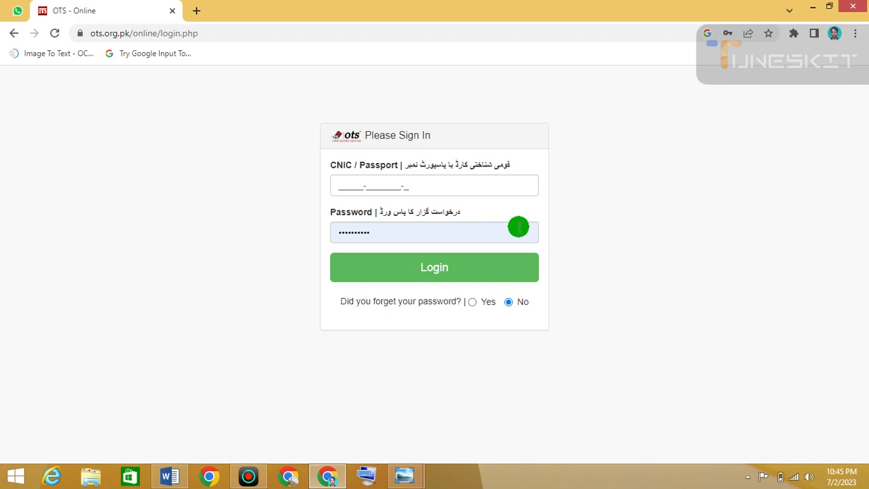
- Log in to the OTS online account with the CNIC and password entered
left_click(525, 271)
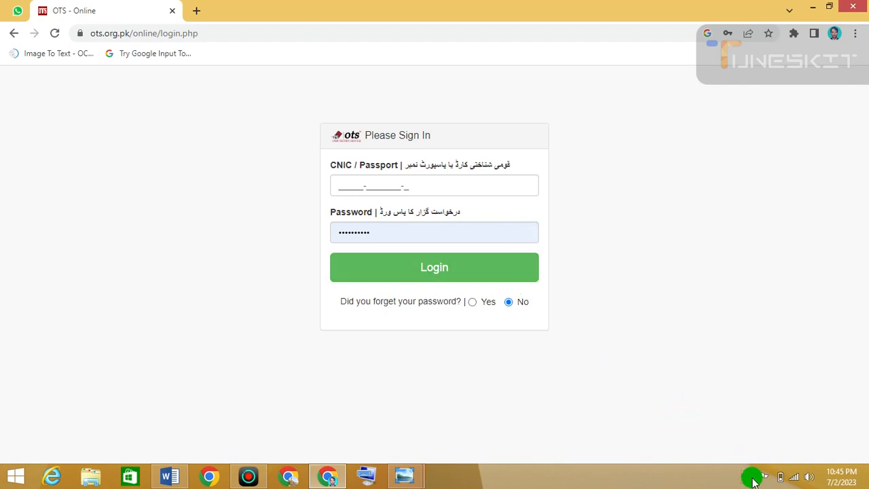
left_click(750, 479)
left_click(747, 411)
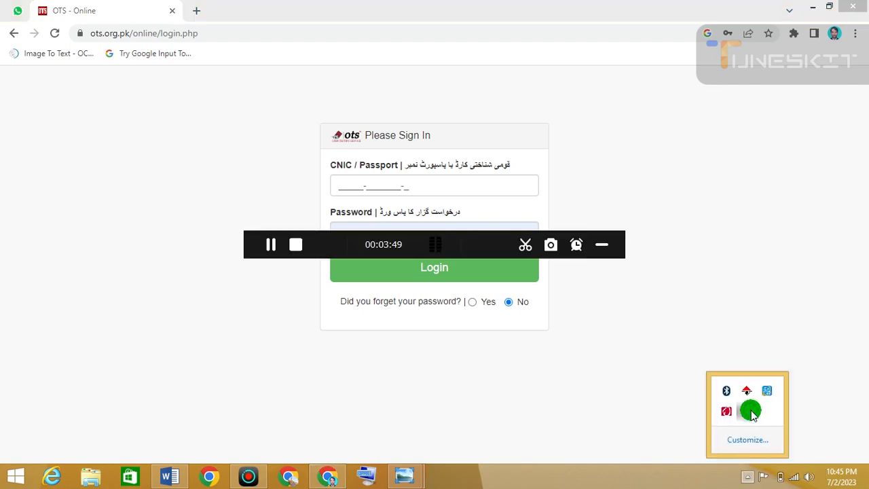
left_click(270, 245)
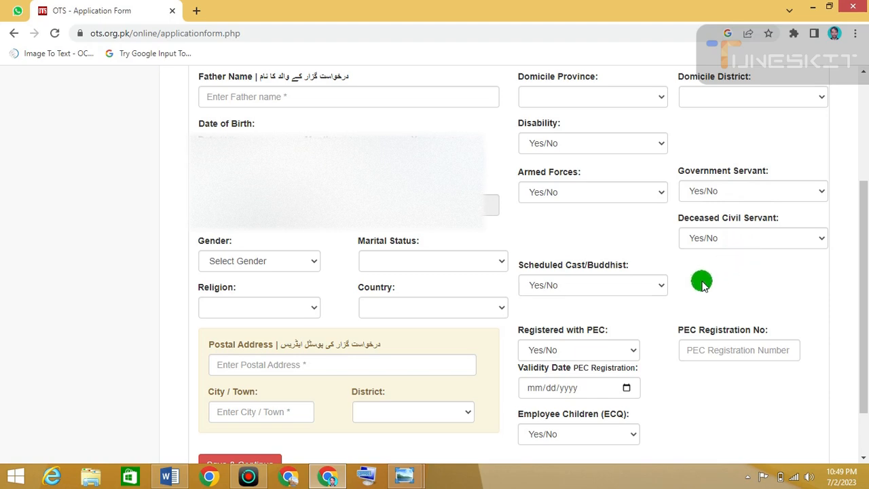
- Scroll through the application form's personal, address and status fields
scroll(450, 225, "down", 2)
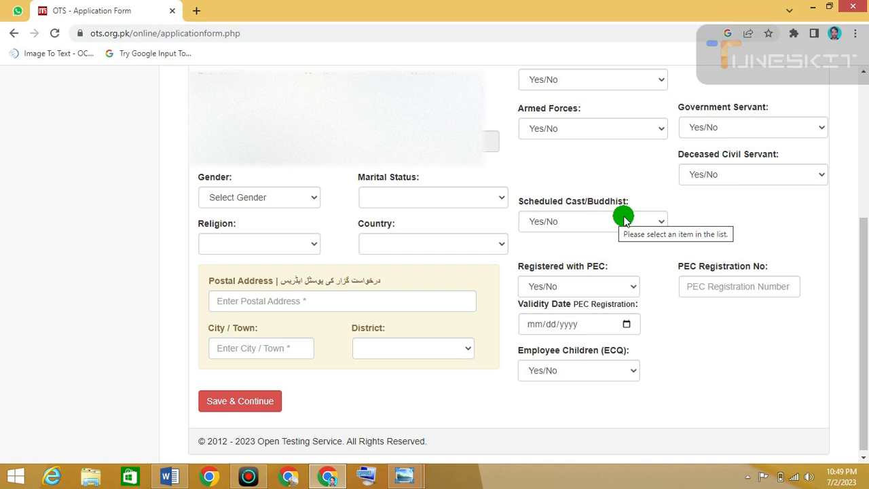
scroll(695, 231, "down", 1)
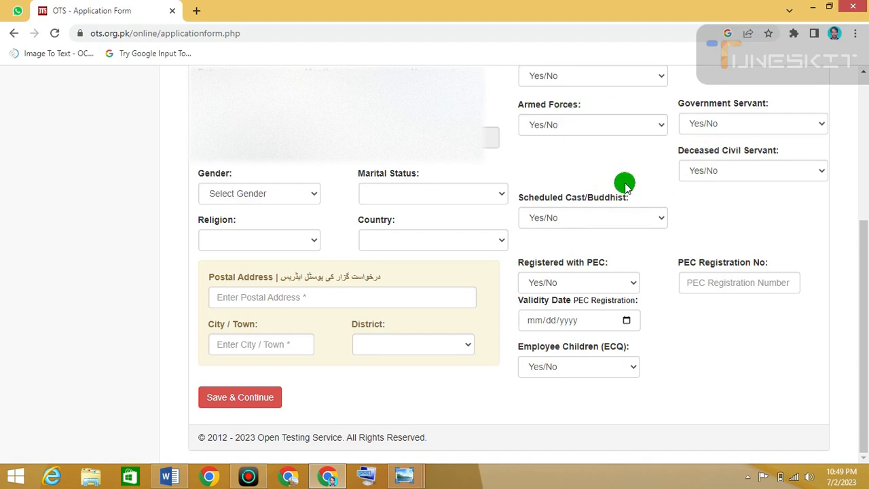
scroll(626, 187, "up", 1)
scroll(626, 188, "down", 1)
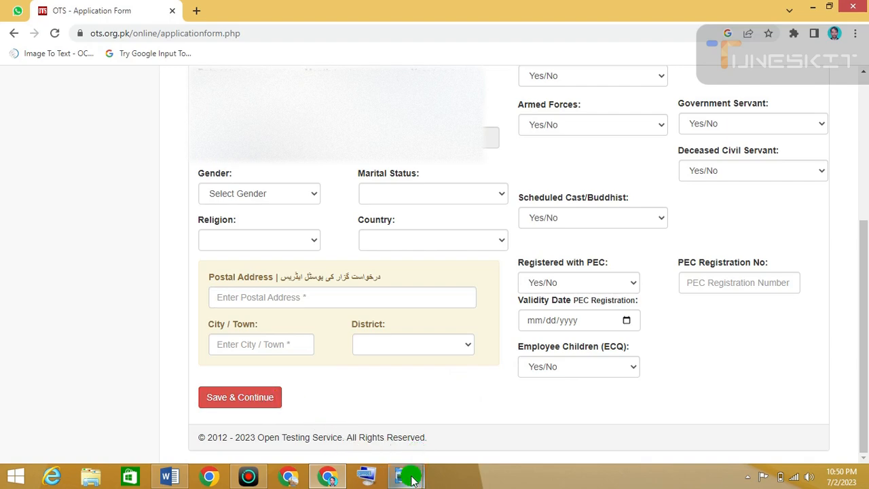
left_click(746, 477)
left_click(746, 411)
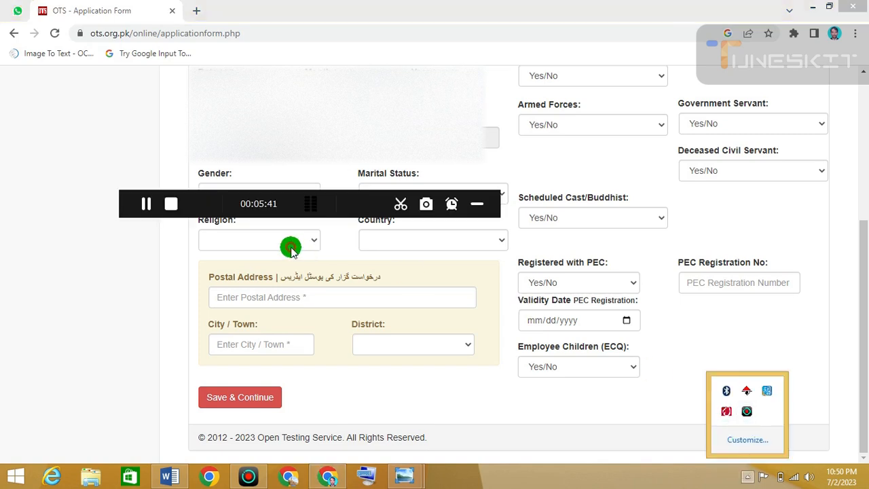
left_click(144, 204)
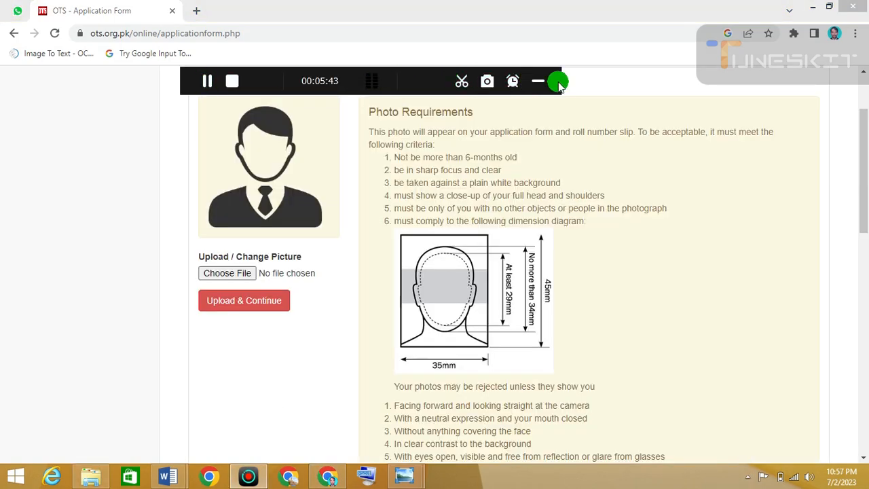
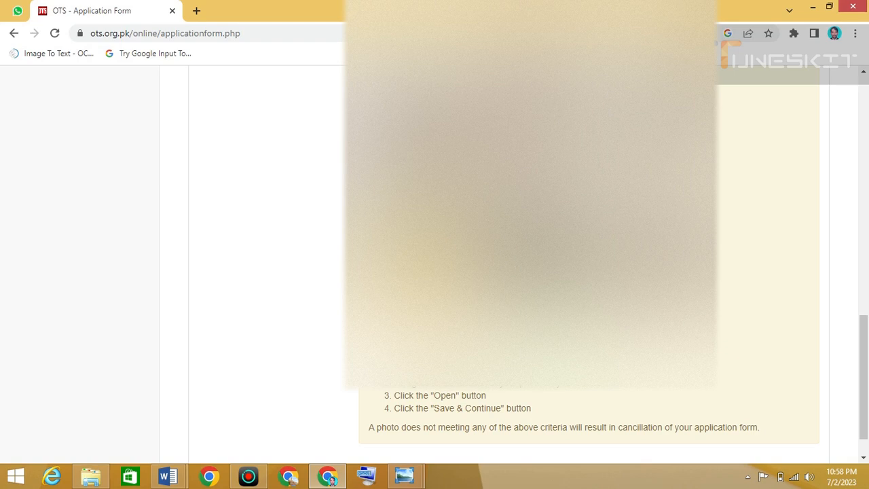
- Review the photo requirements and open the photo-dimensions guide image for reference
scroll(529, 271, "up", 8)
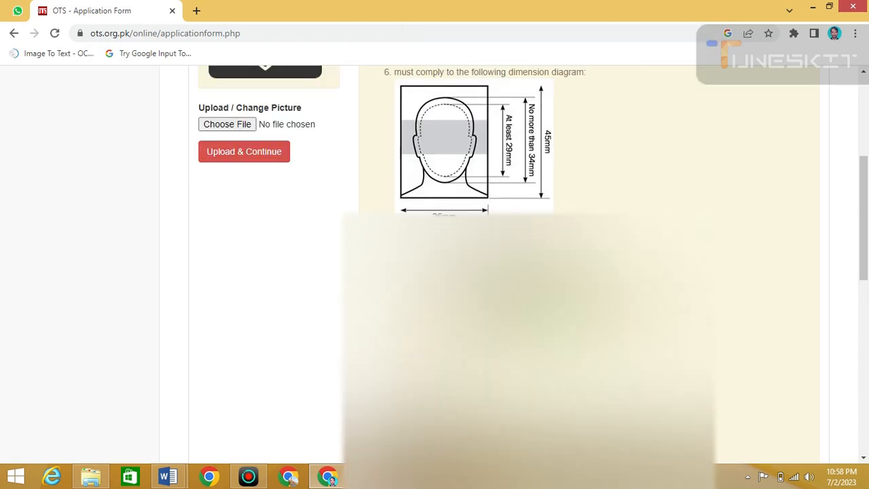
scroll(529, 271, "up", 1)
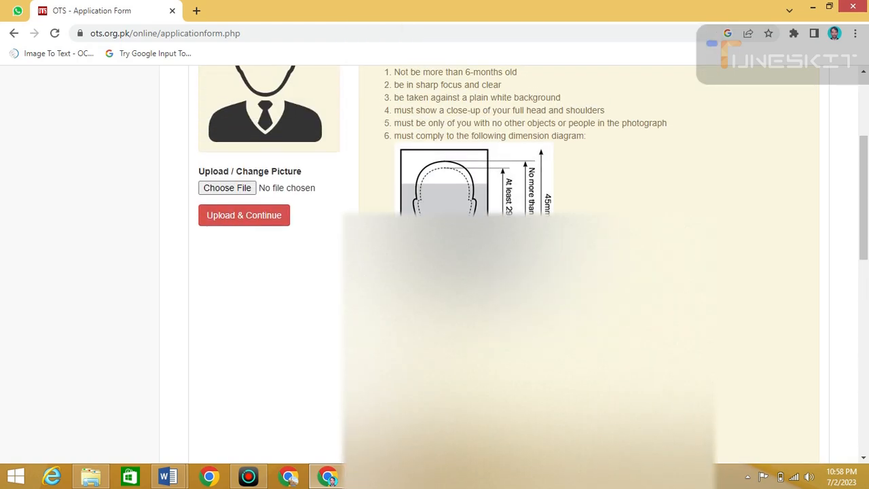
left_click(404, 476)
left_click(480, 423)
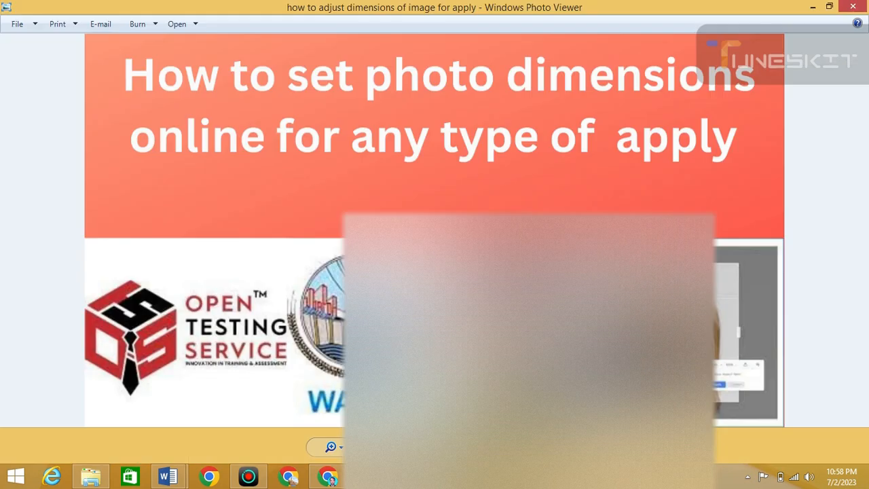
left_click(329, 477)
scroll(298, 265, "up", 3)
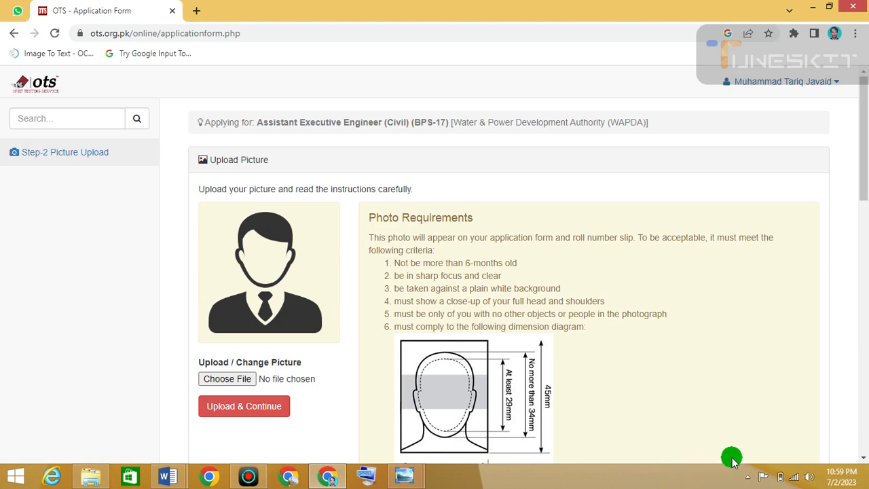
left_click(745, 478)
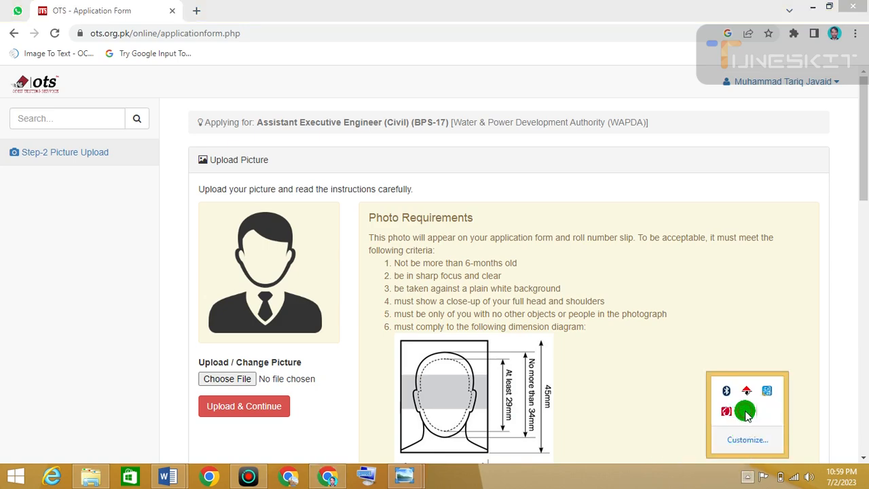
left_click(725, 390)
left_click(207, 81)
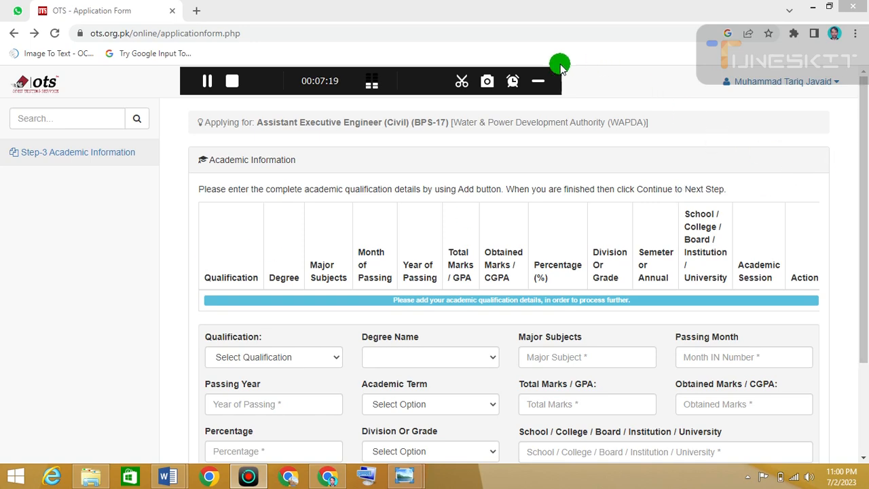
- Examine the Academic Information form fields, including the Academic Term options
left_click(536, 82)
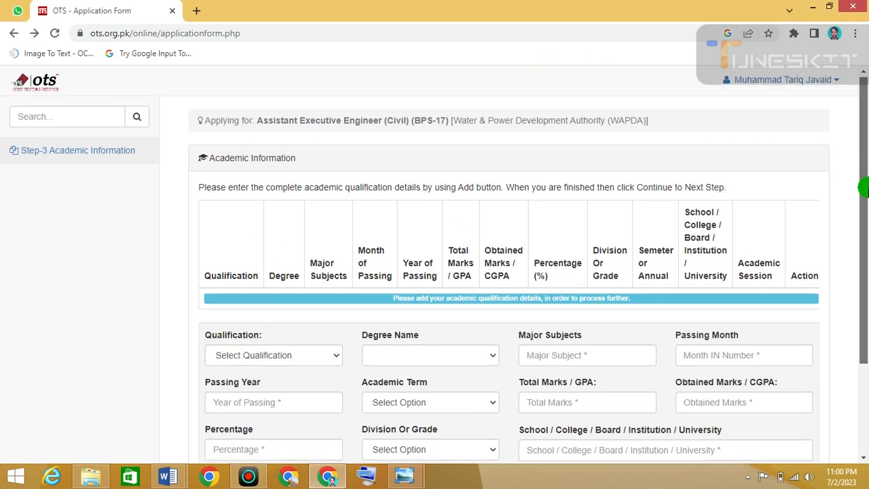
left_click_drag(862, 186, 863, 233)
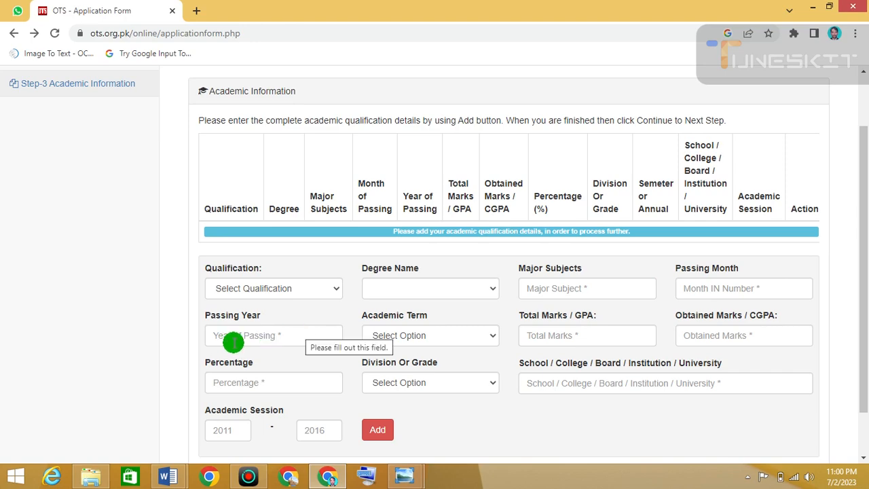
left_click(481, 335)
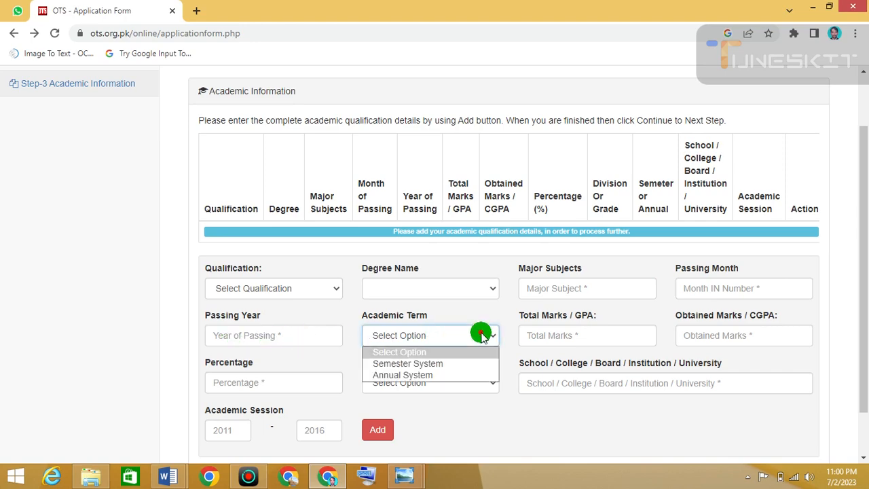
left_click(481, 335)
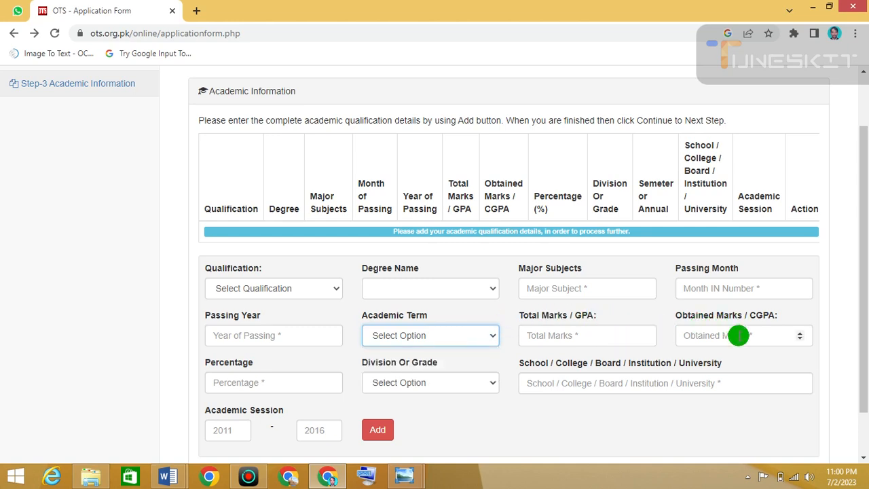
scroll(264, 393, "down", 1)
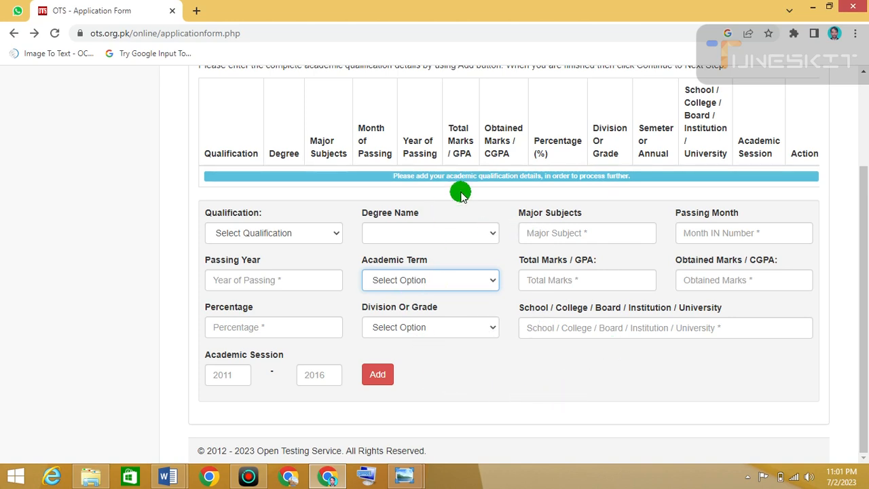
left_click(747, 478)
left_click(747, 410)
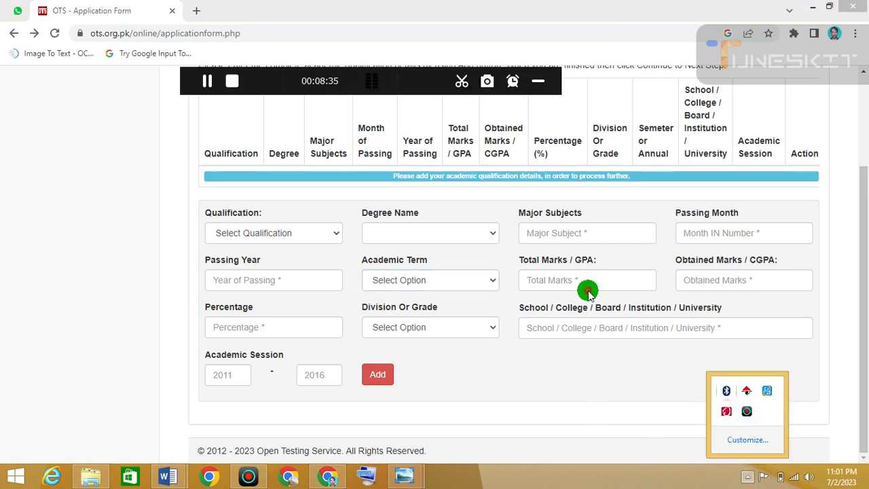
left_click(207, 82)
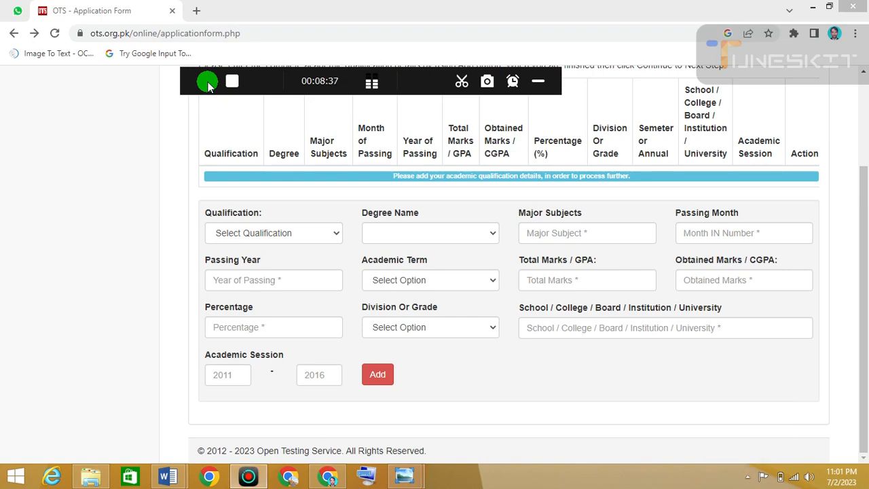
left_click(297, 99)
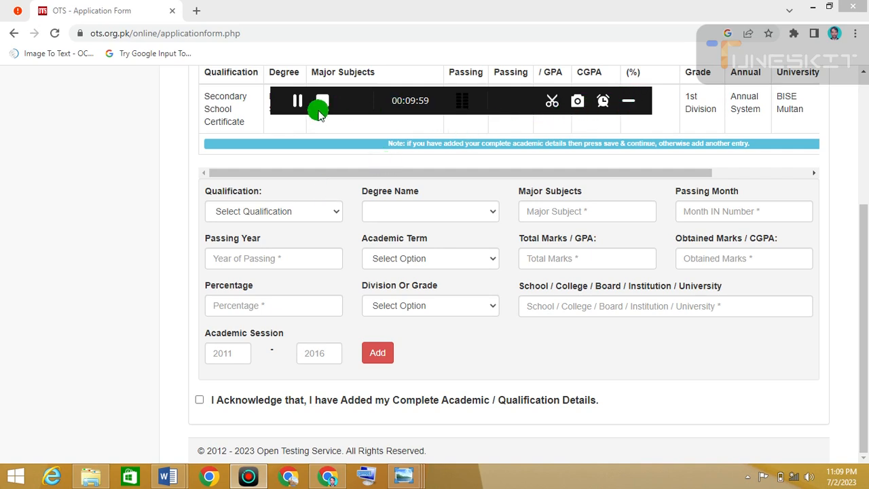
left_click(298, 102)
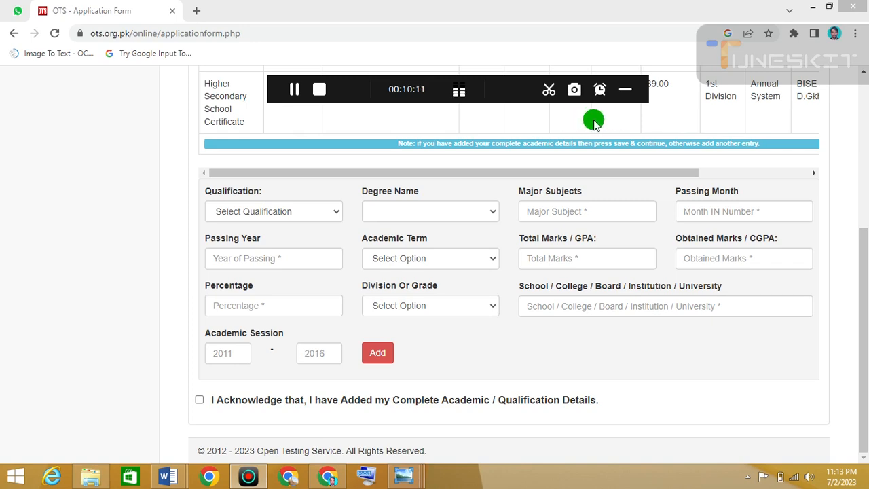
- Review the added qualification entries and save the academic information with the acknowledgement ticked
left_click(447, 172)
left_click_drag(447, 172, 590, 182)
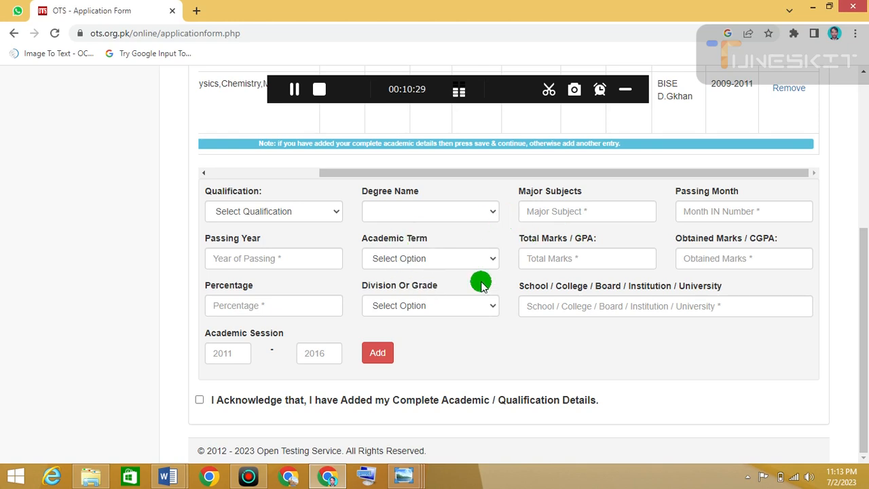
left_click(296, 90)
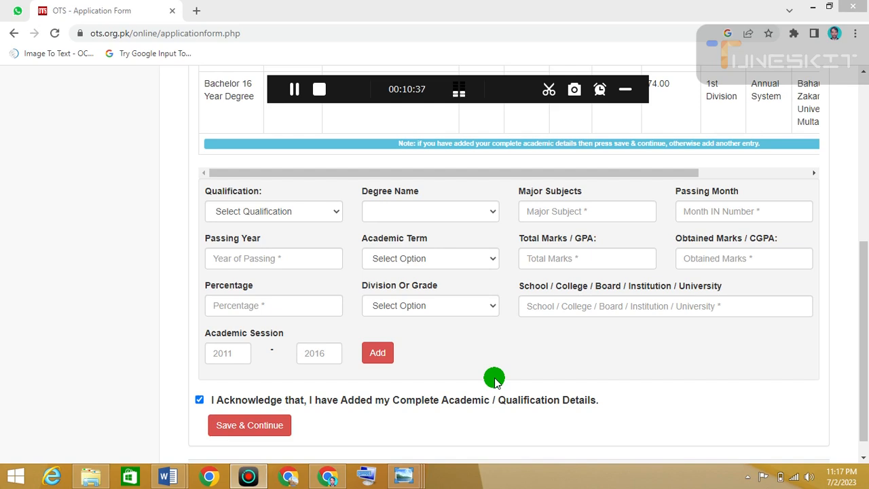
left_click(263, 433)
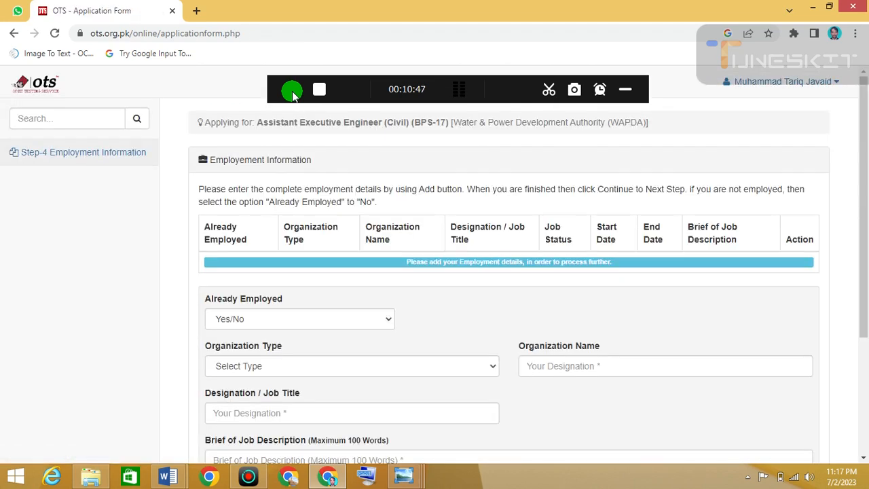
- Examine the Employment Information form fields from top to bottom
left_click(291, 93)
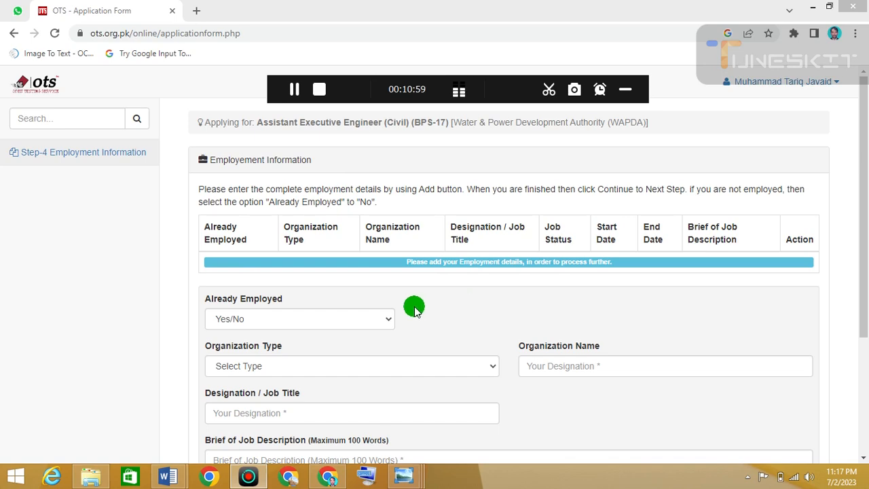
left_click_drag(861, 198, 863, 271)
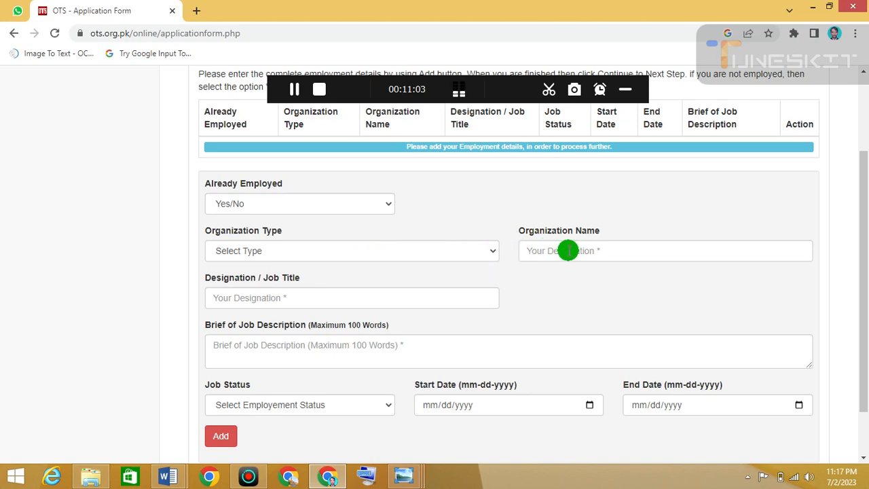
scroll(563, 248, "down", 1)
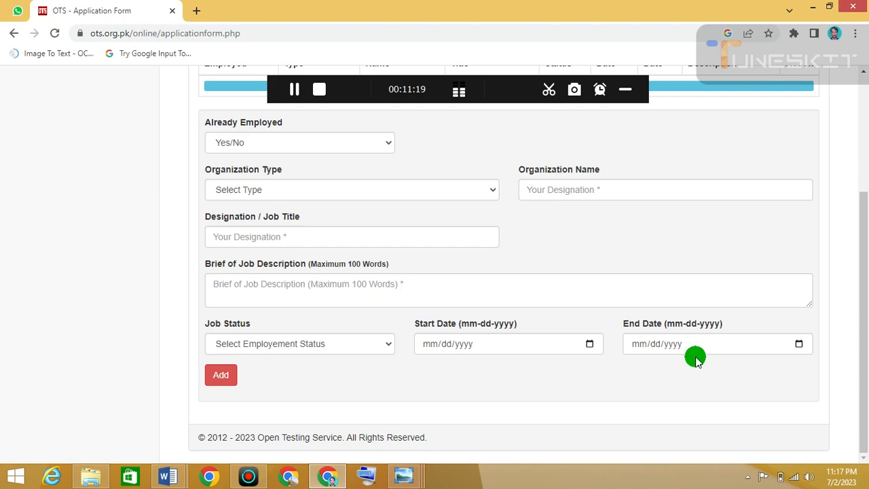
scroll(345, 340, "up", 2)
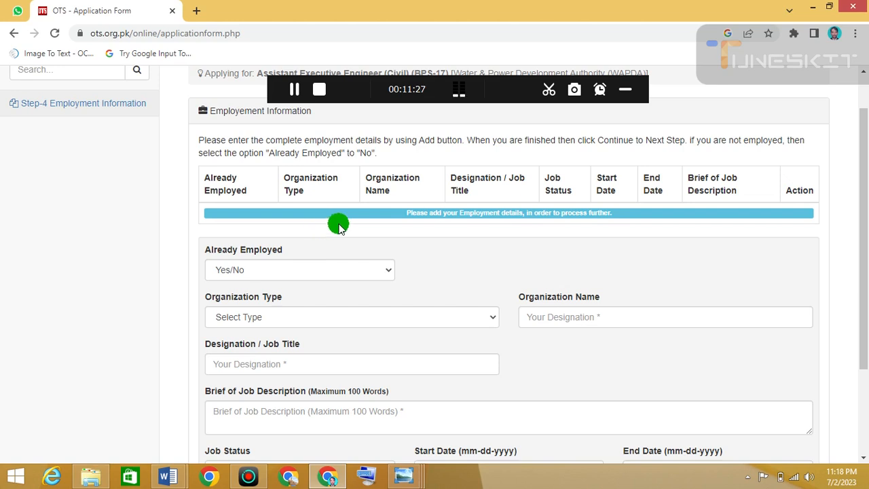
scroll(338, 226, "down", 2)
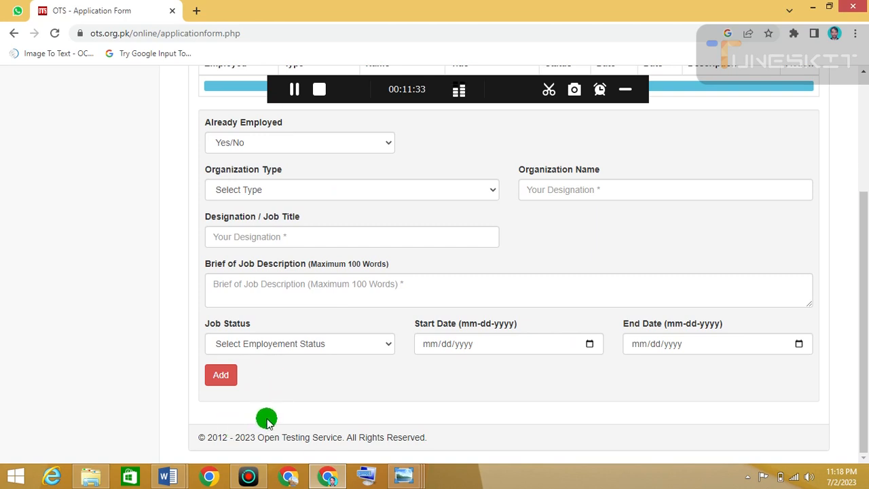
scroll(353, 414, "up", 2)
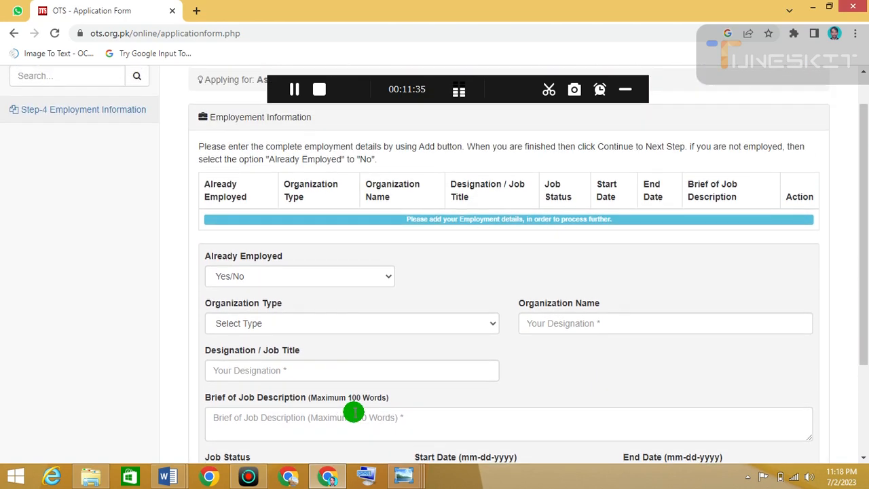
scroll(353, 409, "up", 2)
scroll(353, 409, "down", 4)
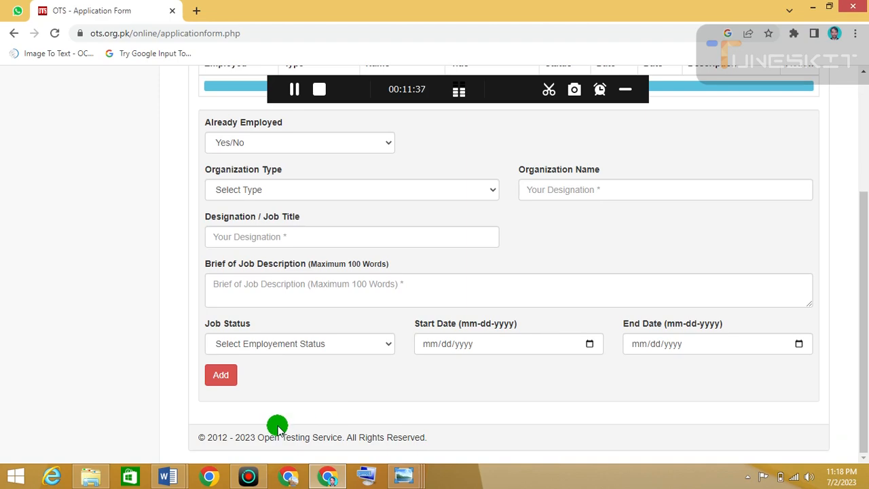
scroll(299, 406, "up", 3)
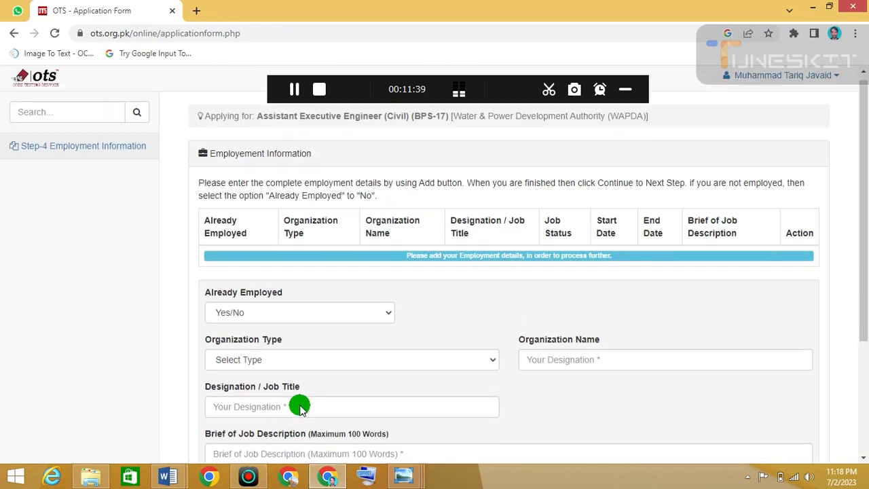
scroll(303, 393, "down", 1)
scroll(337, 385, "down", 2)
scroll(338, 386, "up", 3)
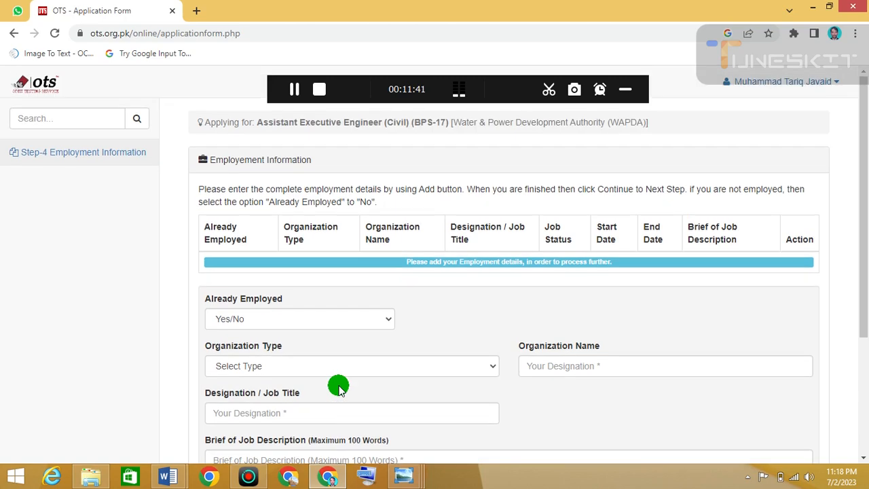
scroll(346, 370, "down", 3)
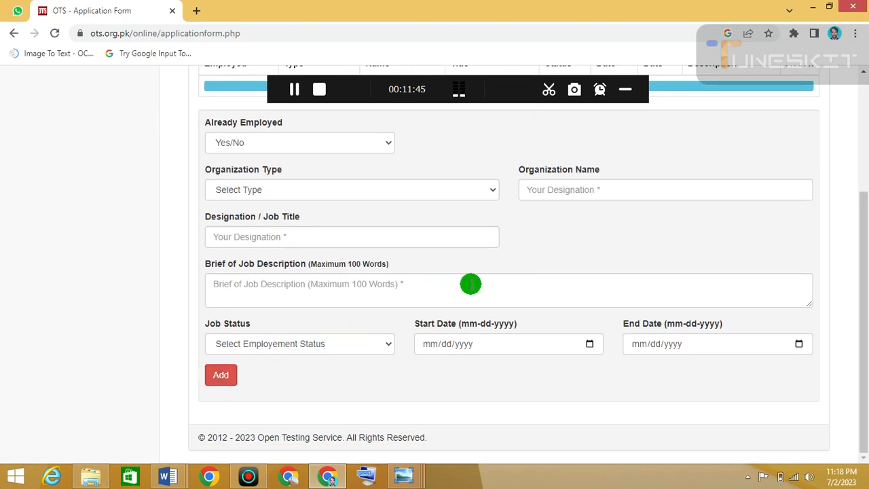
scroll(484, 278, "up", 3)
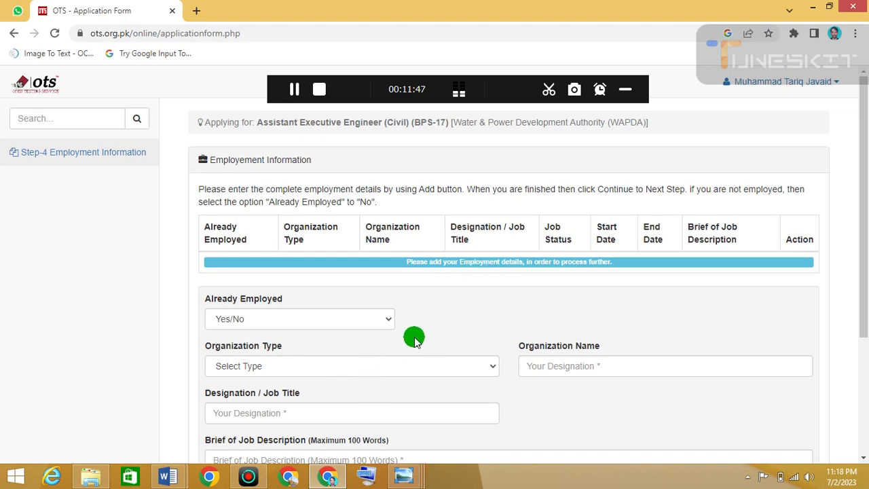
- Save the employment information with Already Employed set to Yes and the acknowledgement ticked
scroll(413, 335, "down", 3)
left_click(294, 89)
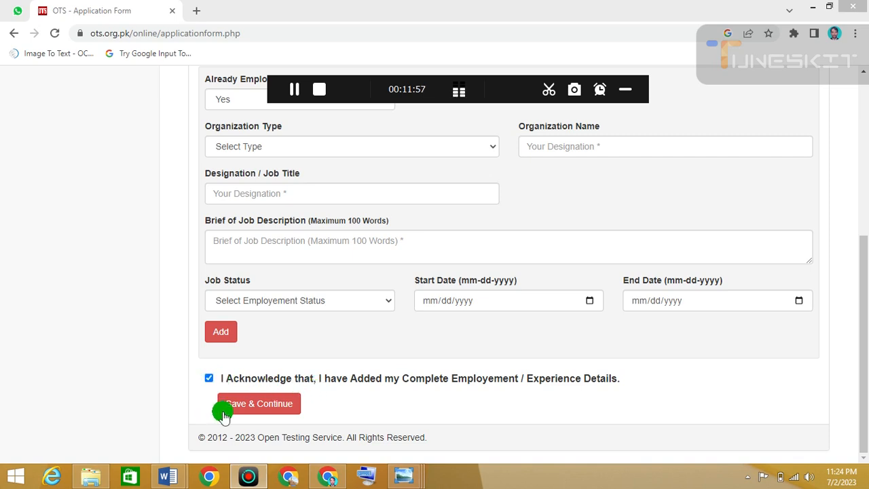
left_click(264, 408)
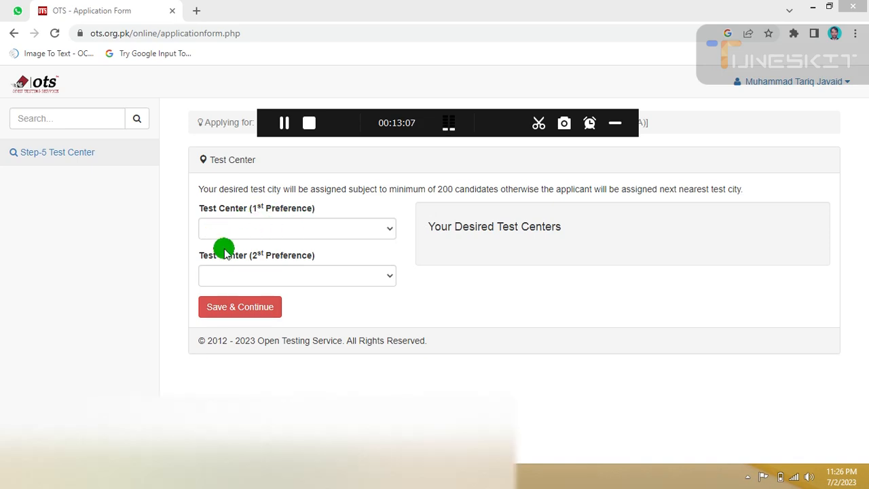
- Submit the application form from the overview page and download the submitted application
left_click(283, 124)
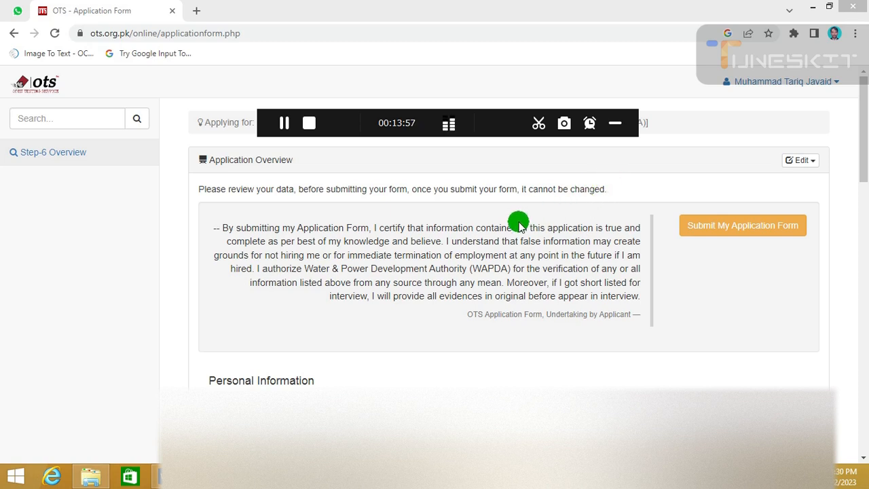
left_click(725, 238)
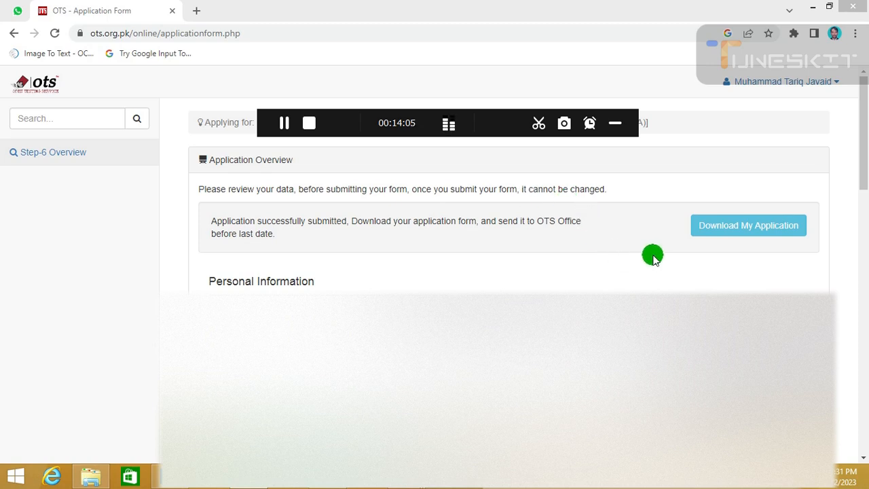
left_click(723, 230)
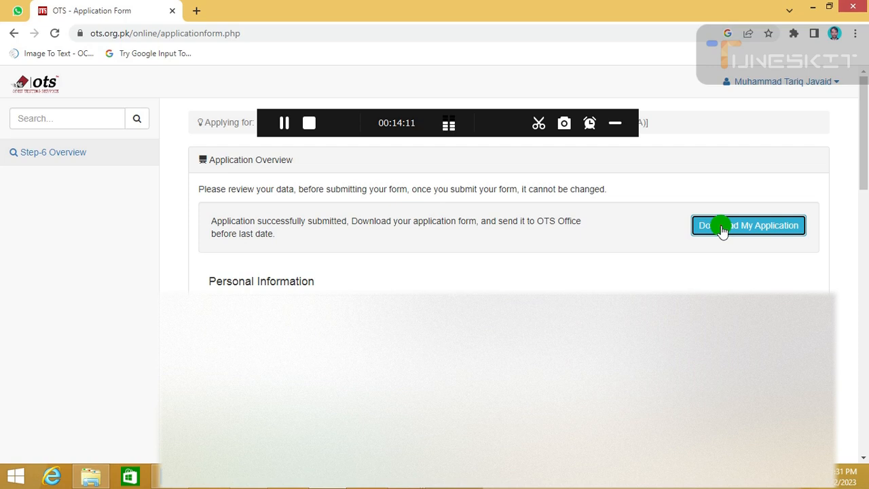